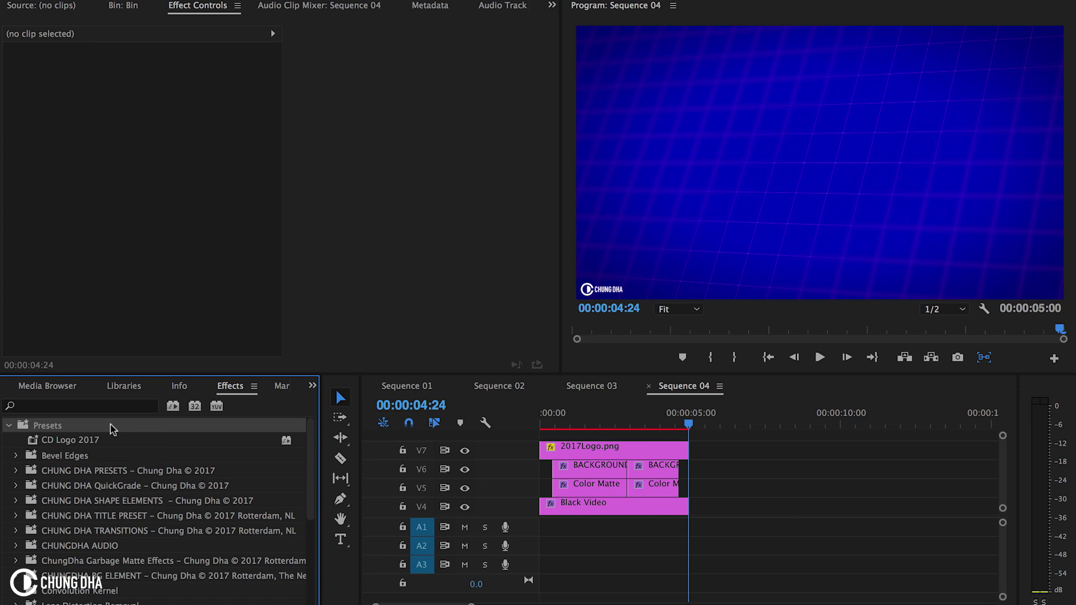
Import the downloaded 3D grid .prfpset preset file into the Presets folder.
right_click(52, 428)
click(108, 485)
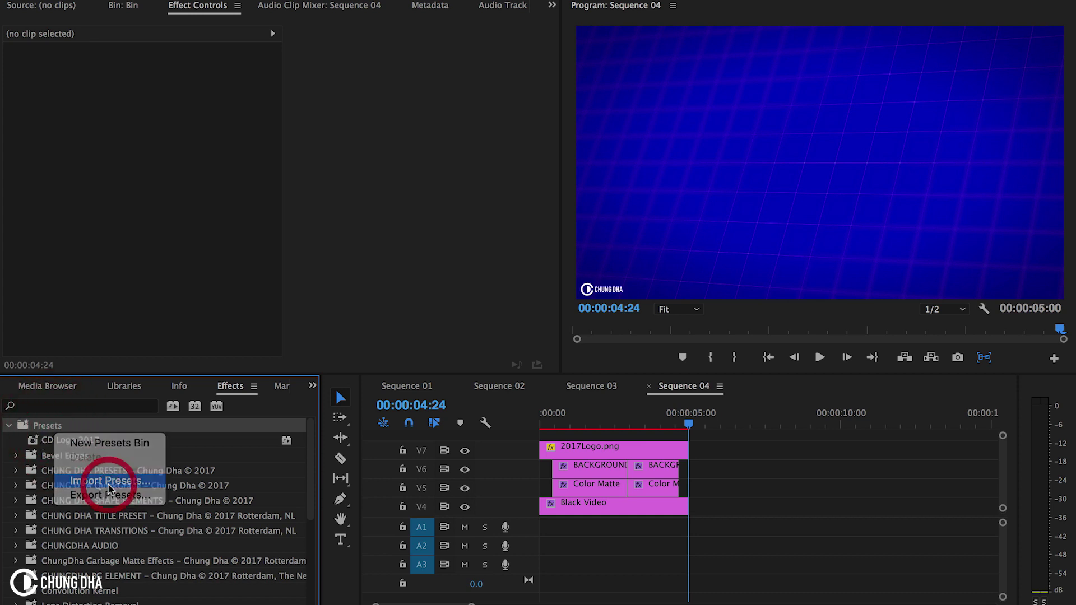
click(482, 100)
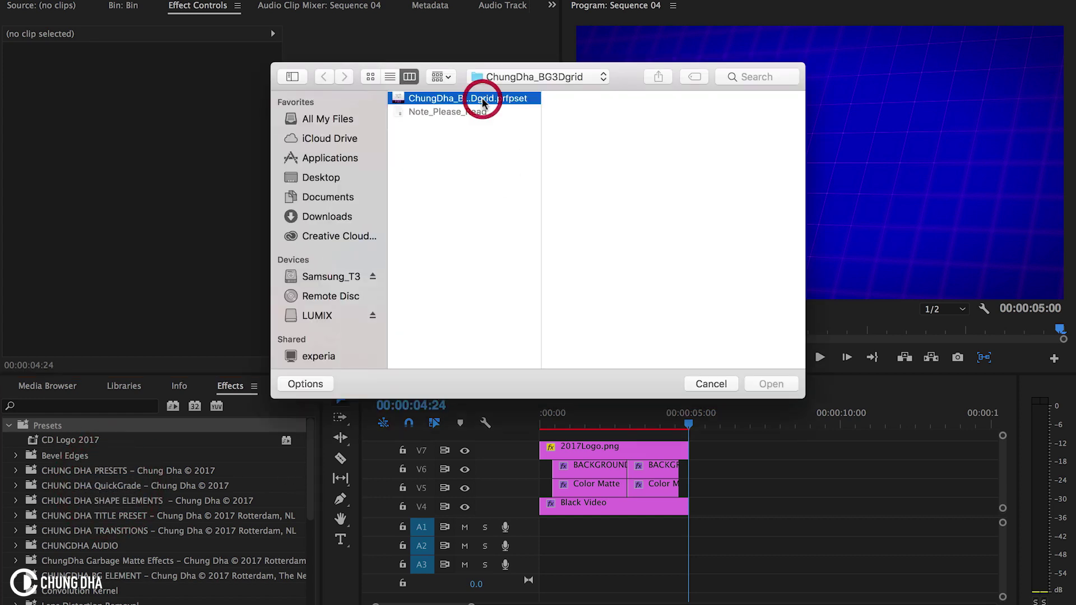
key(Return)
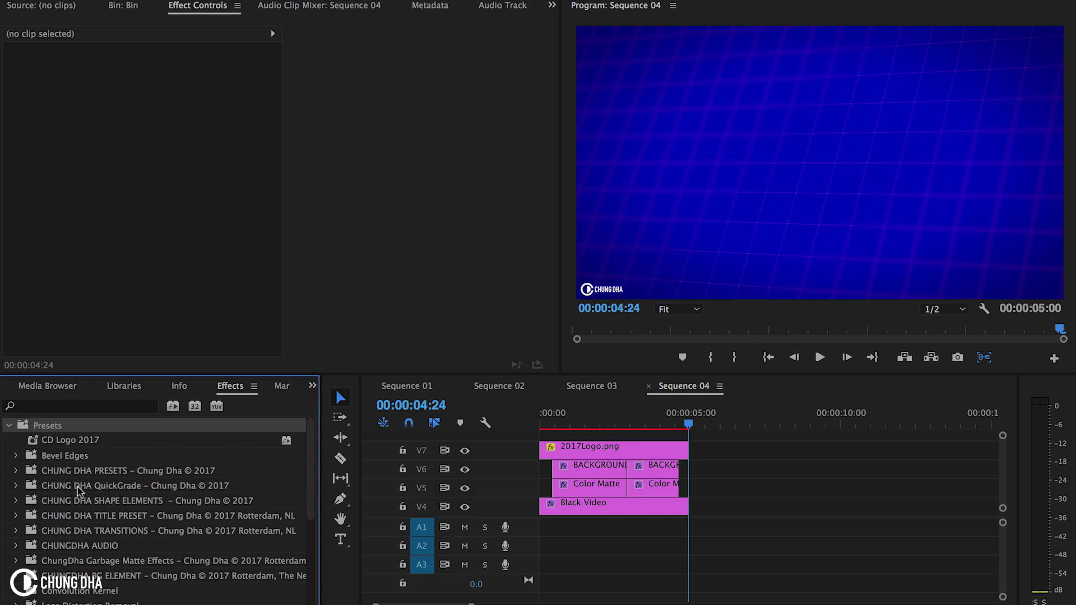
Expand the CHUNGDHA BG ELEMENT and ChungDha BG 3D grid preset folders.
scroll(78, 487, down, 3)
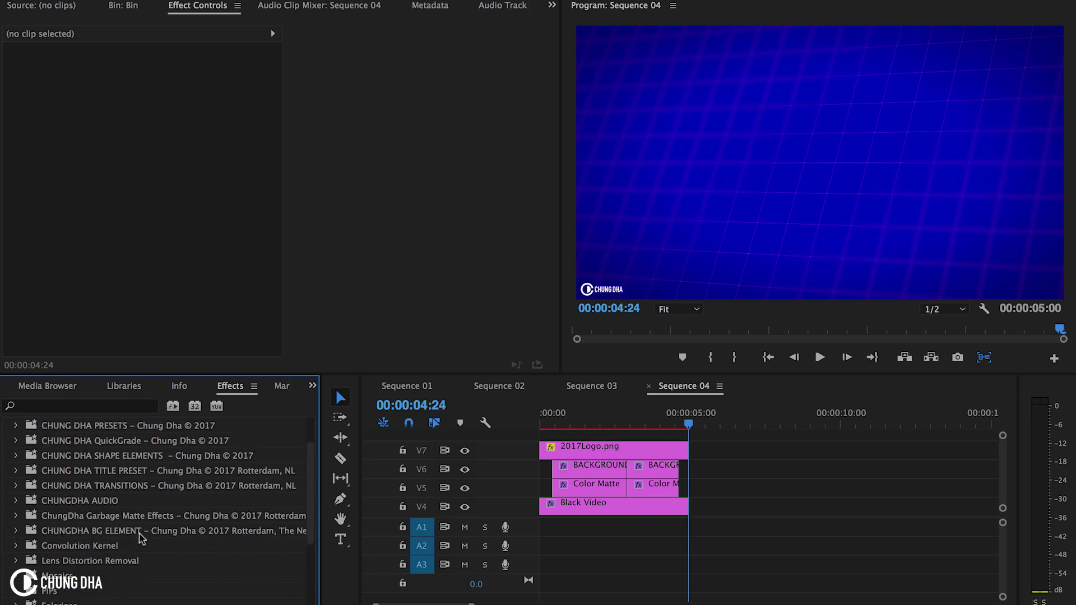
click(16, 530)
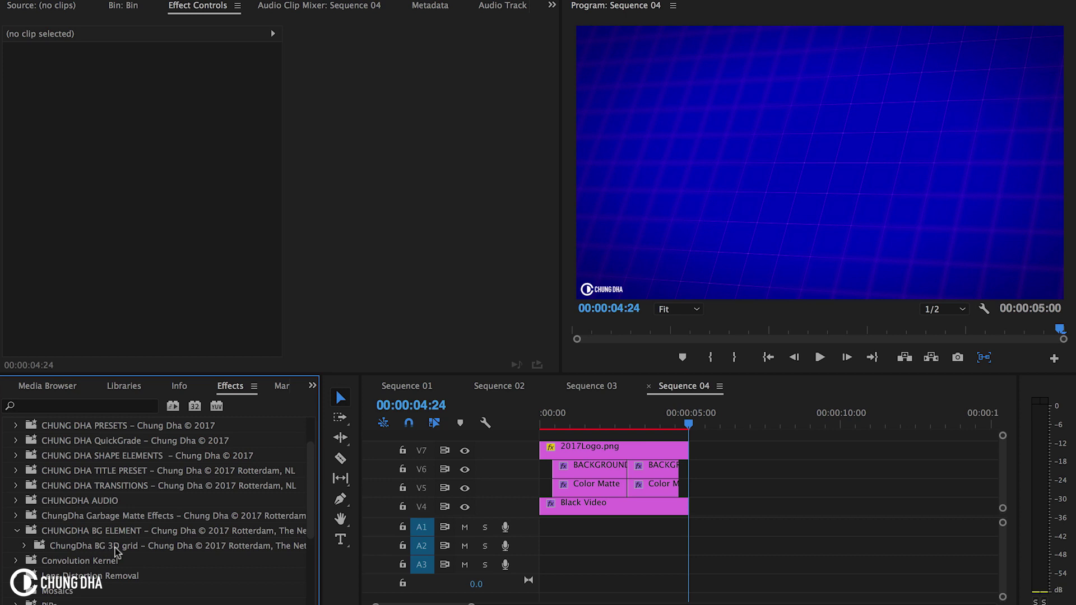
click(24, 546)
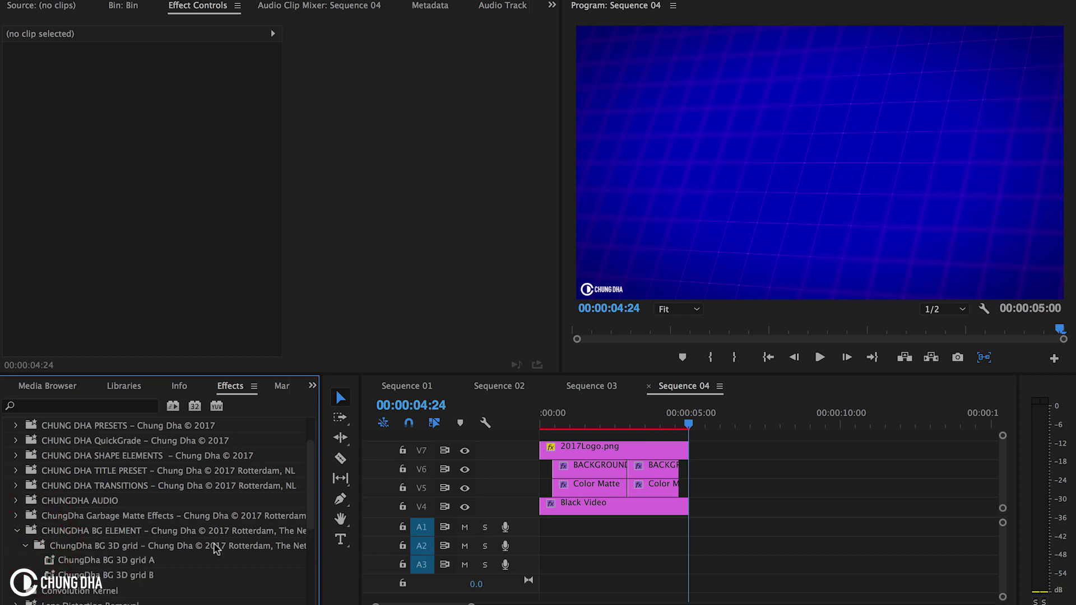
scroll(168, 543, down, 2)
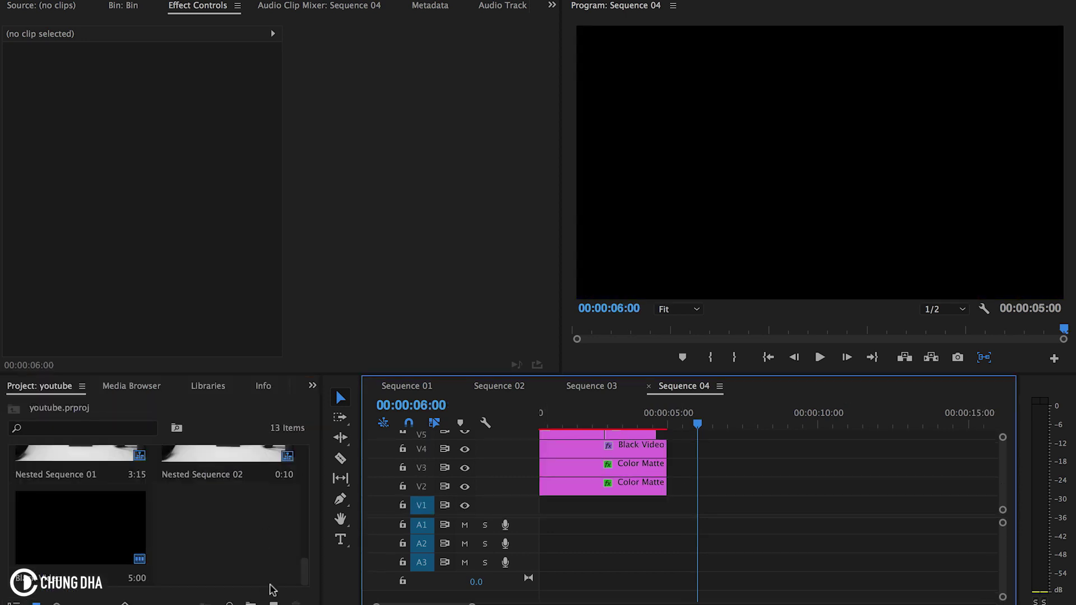
Create a new Color Matte with the dark red colour 8E0000.
click(274, 602)
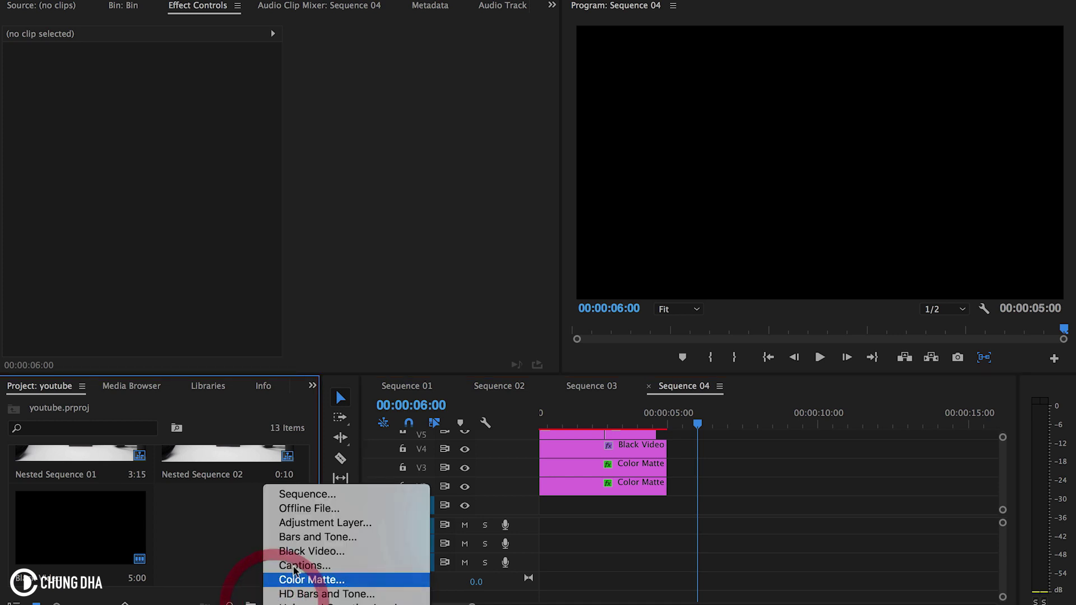
click(346, 580)
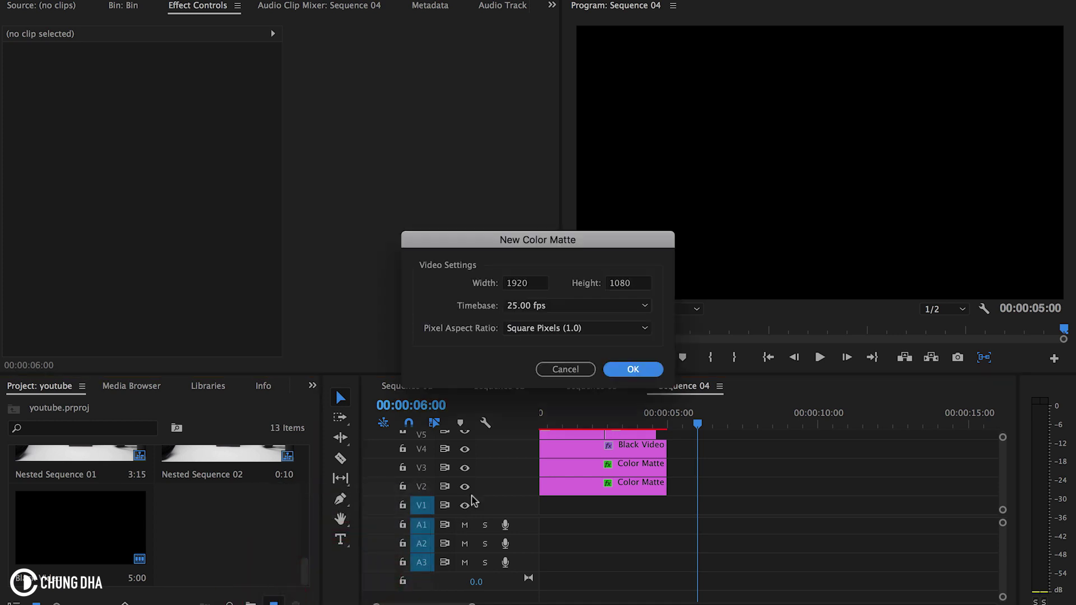
click(633, 369)
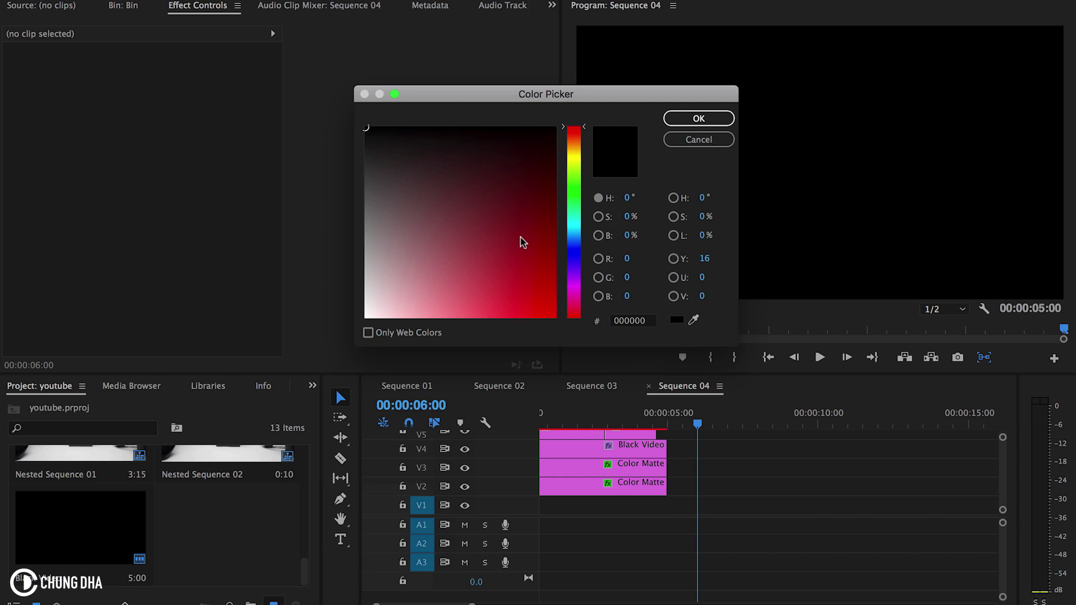
drag(526, 240, 561, 235)
click(713, 125)
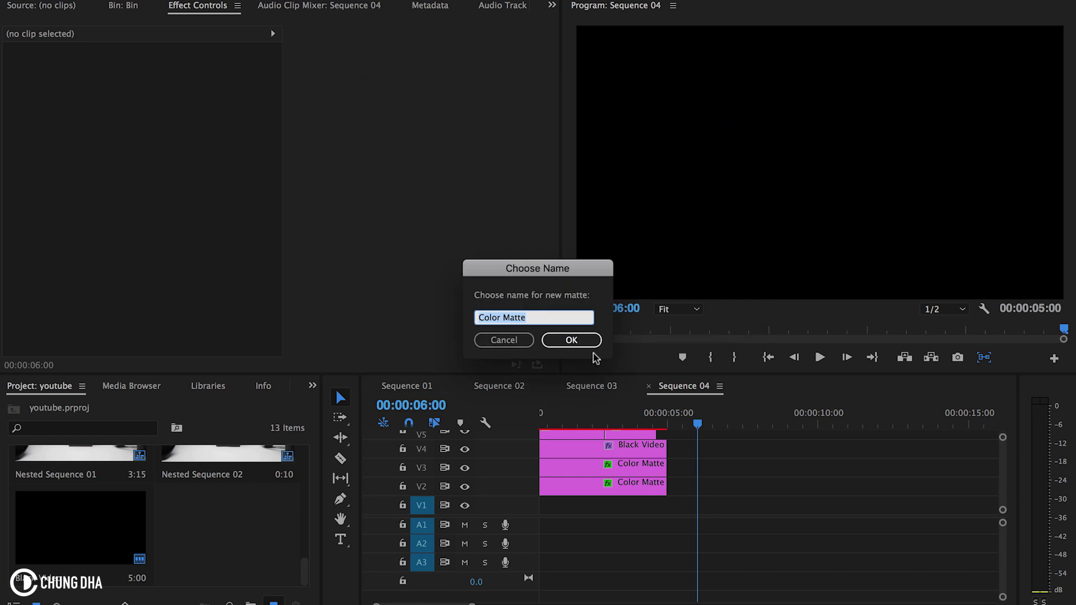
Keep the default Color Matte name, place it on V2 after the clips, and duplicate it onto V3.
click(585, 339)
drag(205, 540, 680, 488)
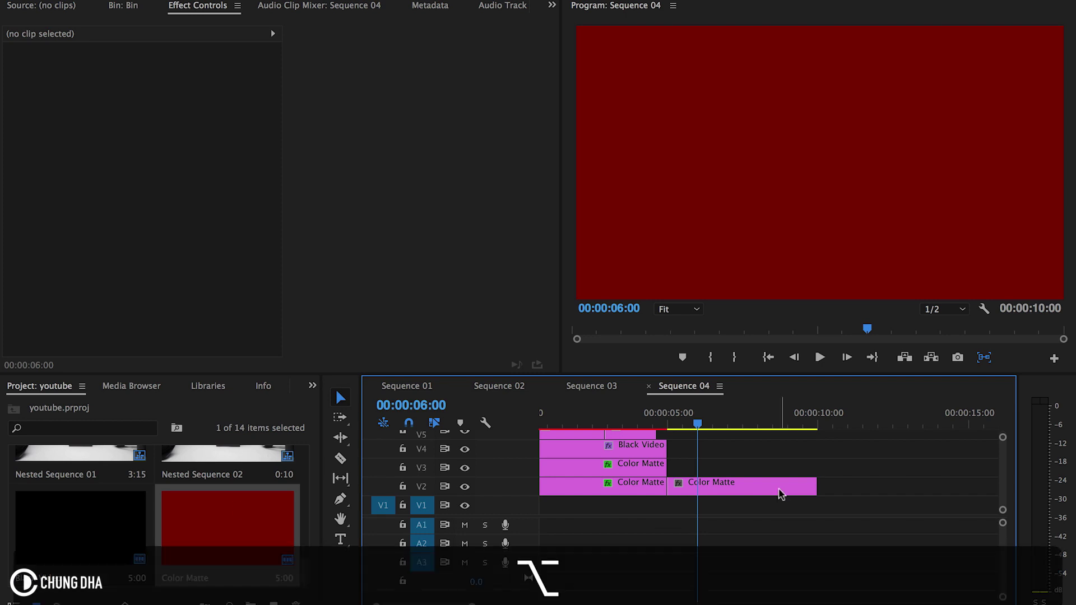
drag(781, 493, 777, 473)
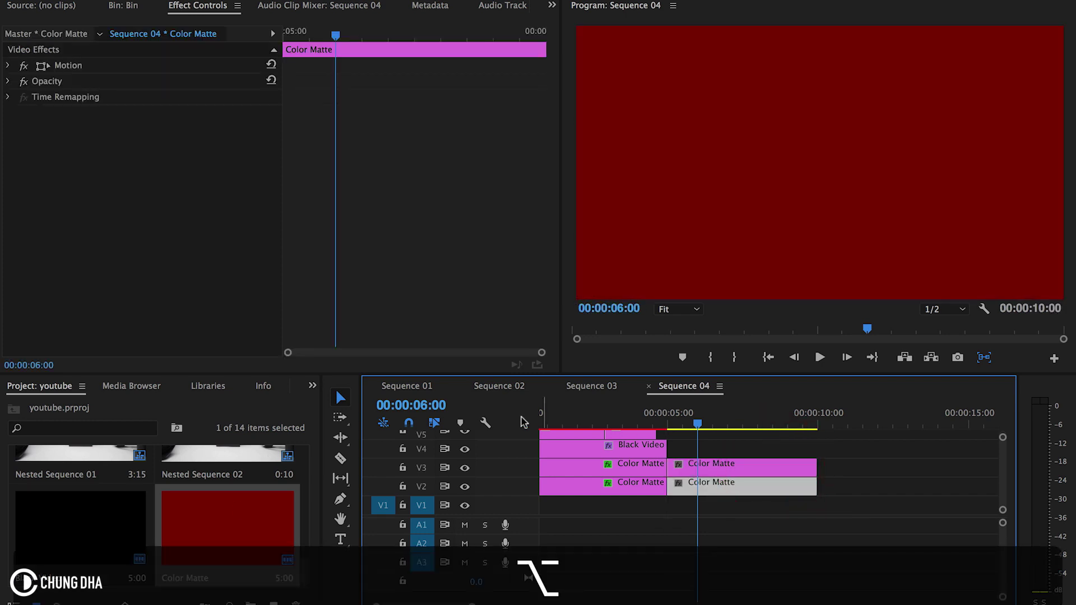
Apply the ChungDha BG 3D grid A preset to the V3 matte and grid B to the V2 matte.
click(309, 390)
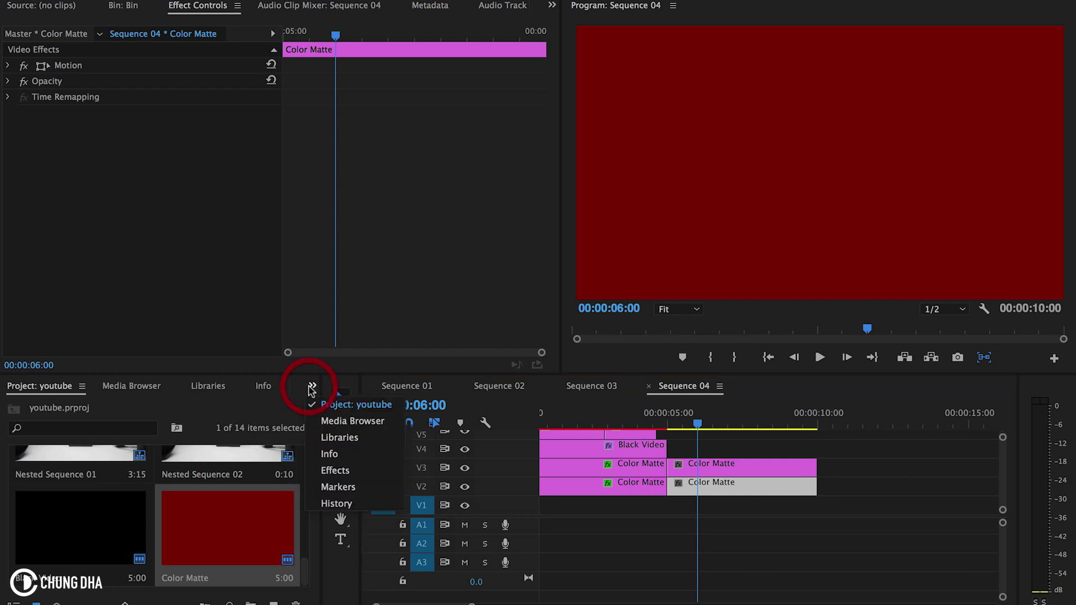
click(335, 466)
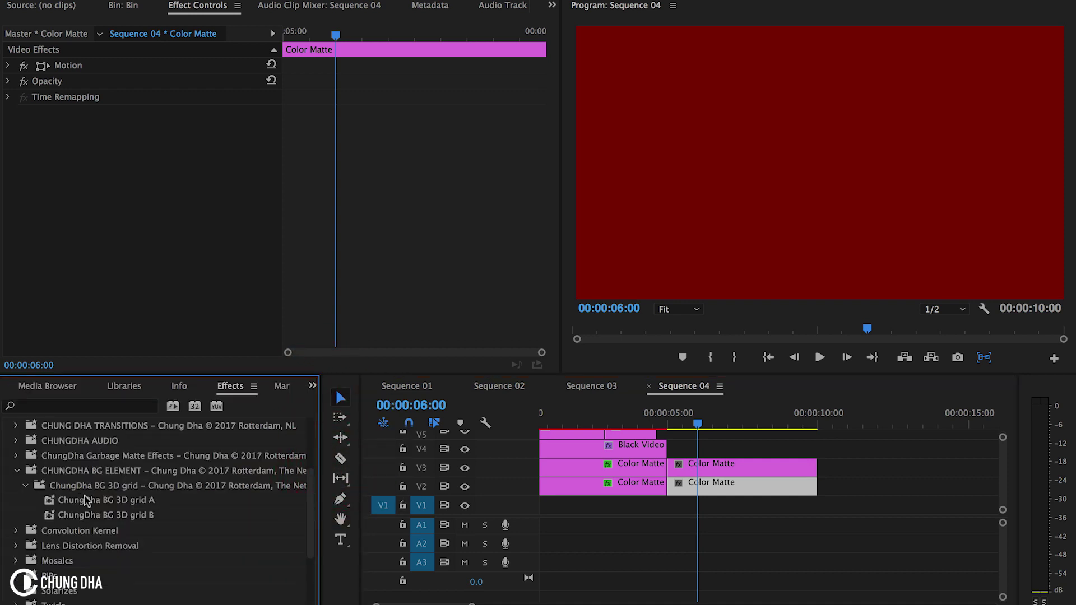
drag(112, 500, 702, 466)
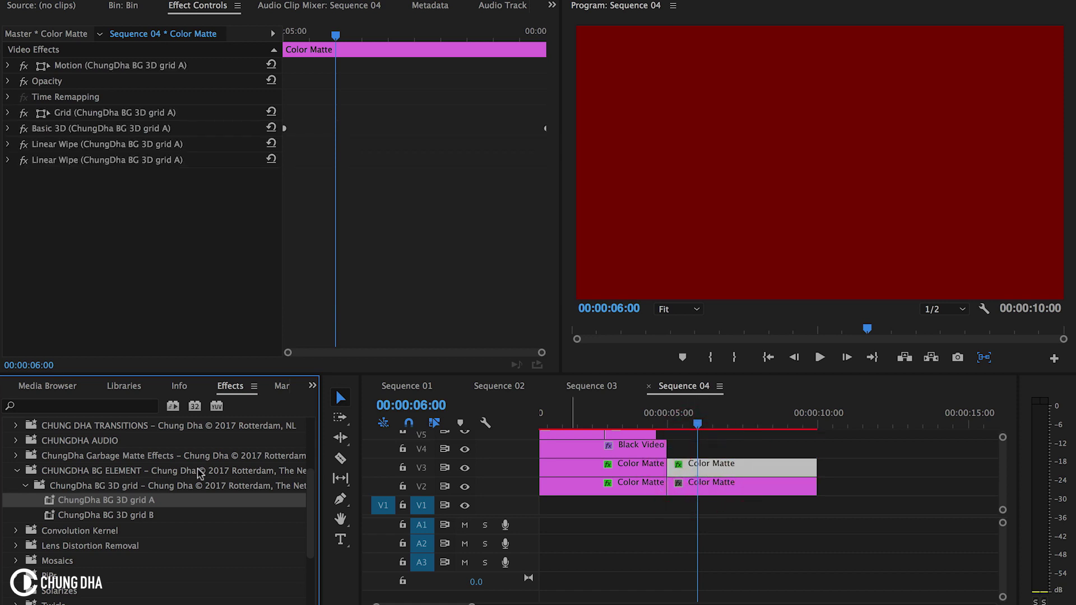
drag(130, 514, 710, 486)
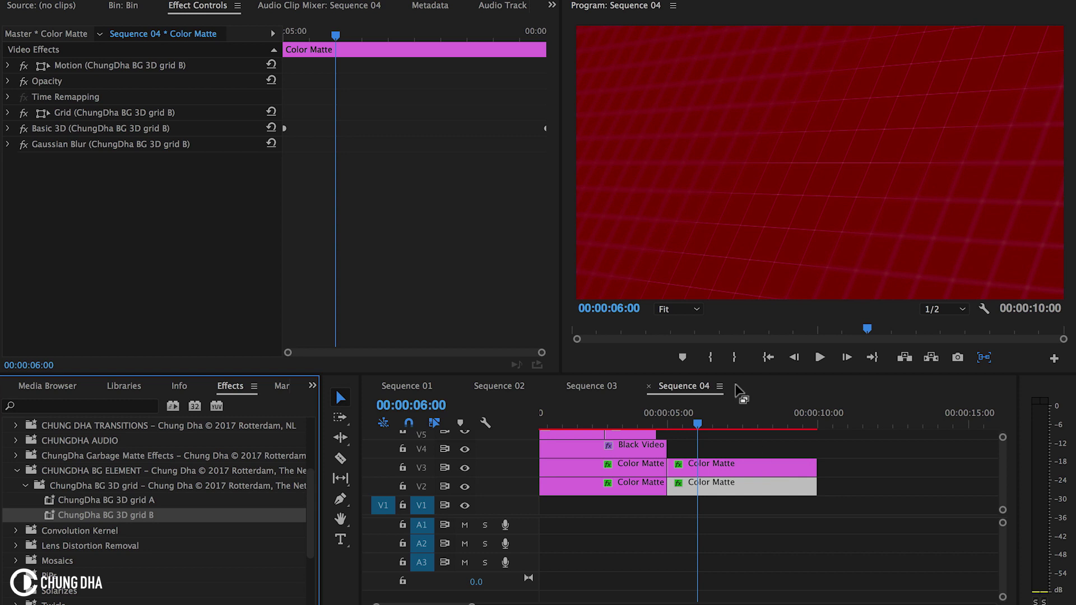
drag(685, 415, 755, 414)
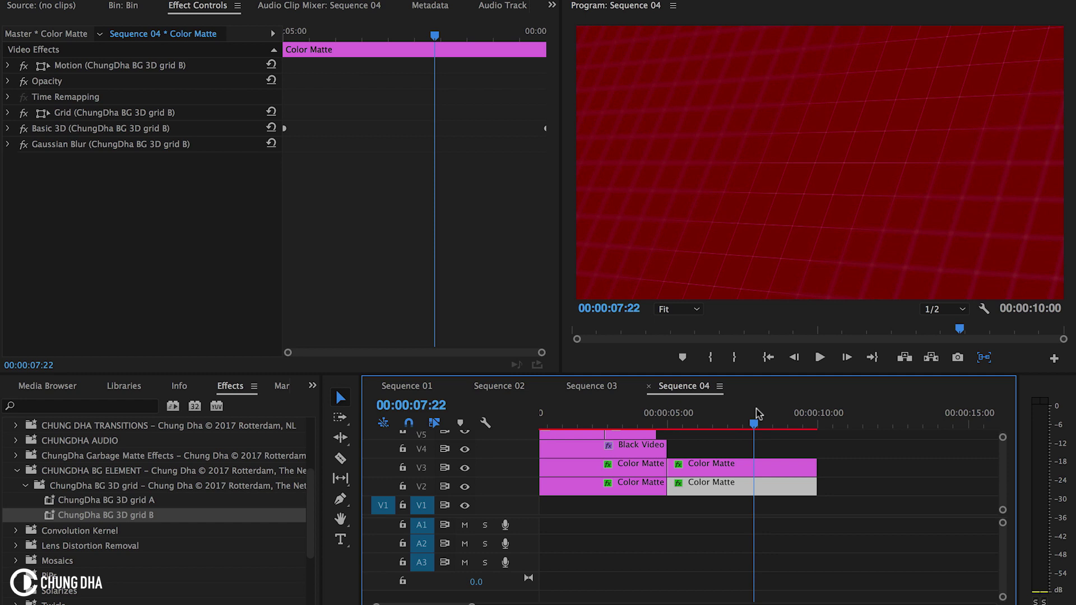
scroll(39, 555, up, 5)
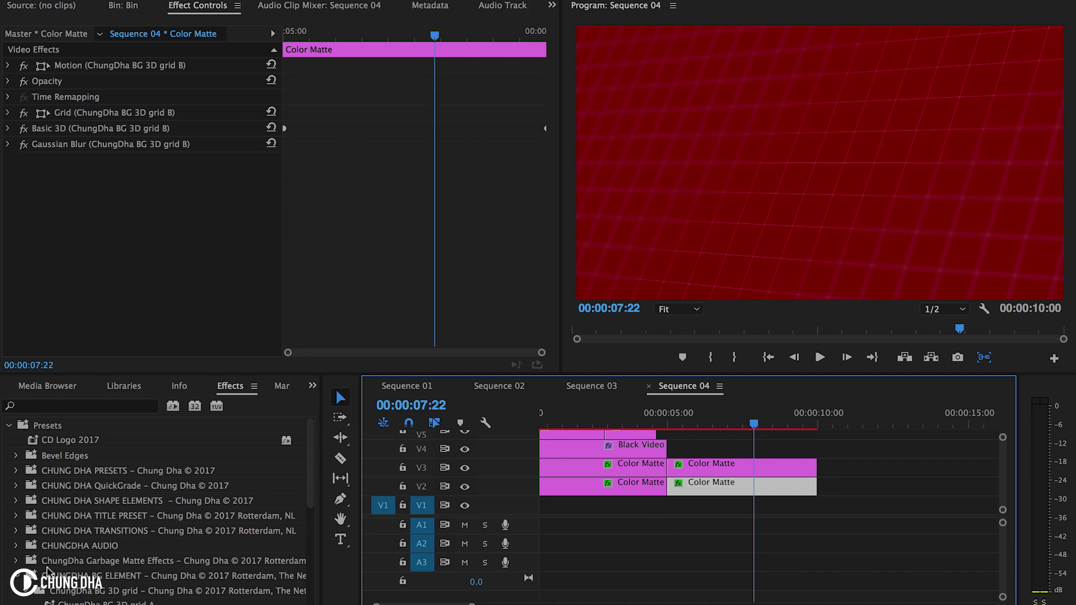
Place a Black Video clip from the Project panel on V4 after 5:00.
click(15, 471)
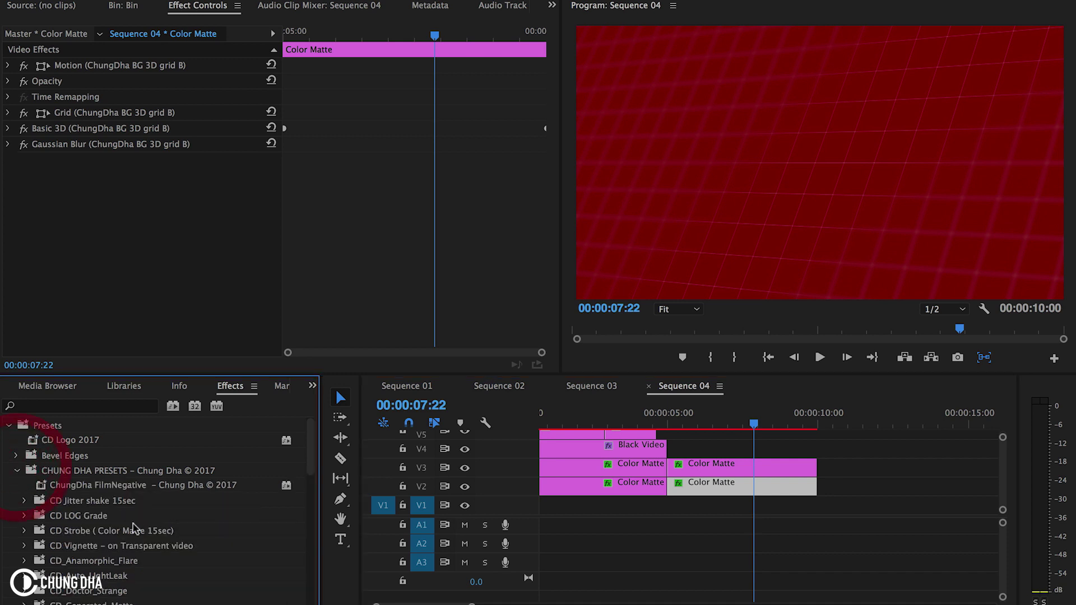
click(47, 386)
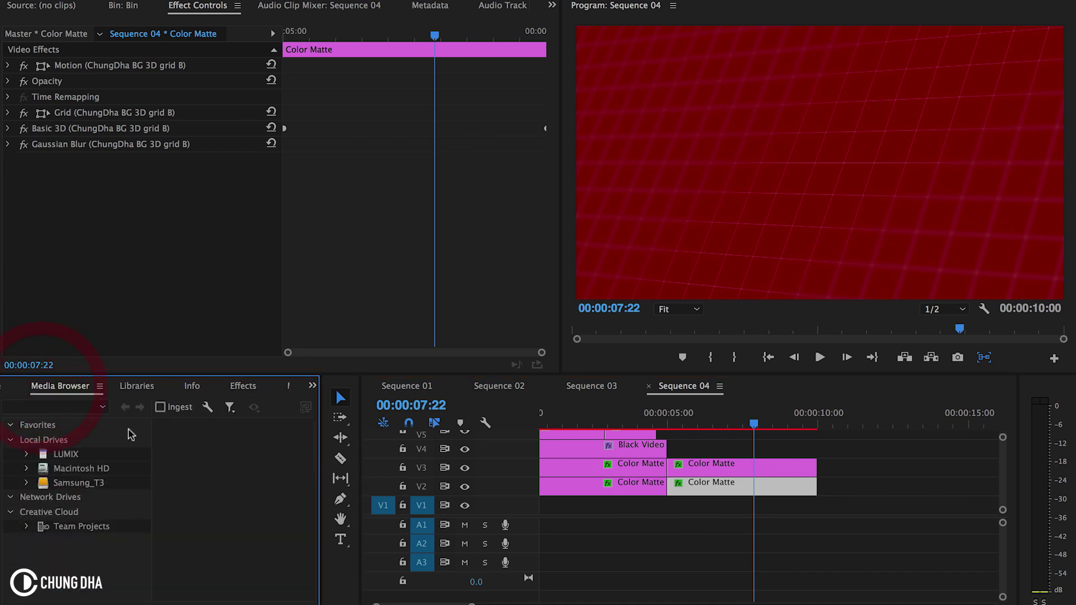
scroll(127, 395, up, 1)
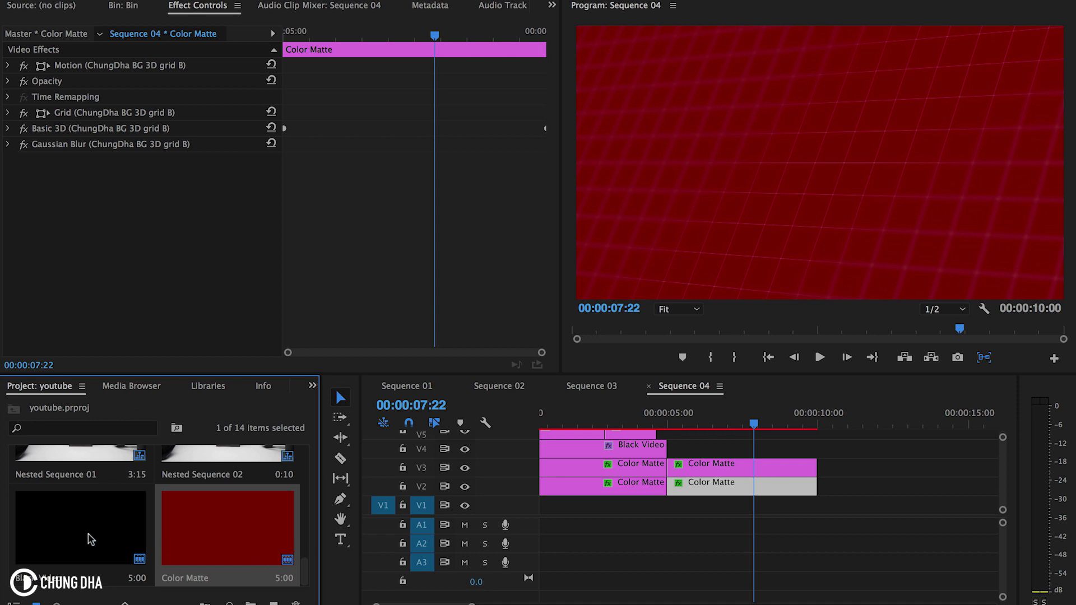
drag(76, 539, 668, 453)
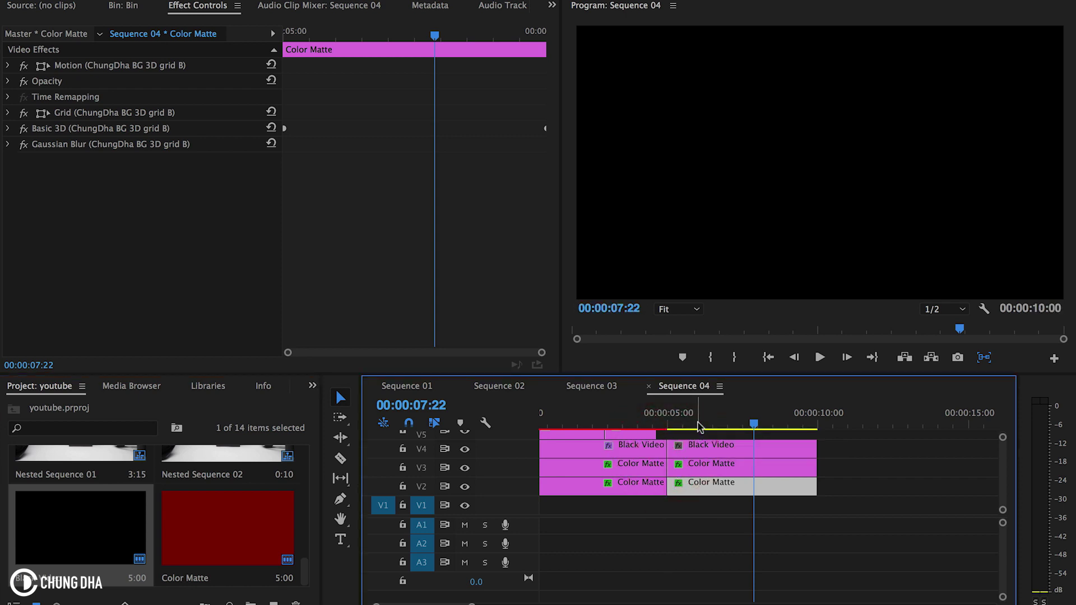
Apply the CD Vignette preset to the Black Video clip.
click(312, 385)
click(334, 470)
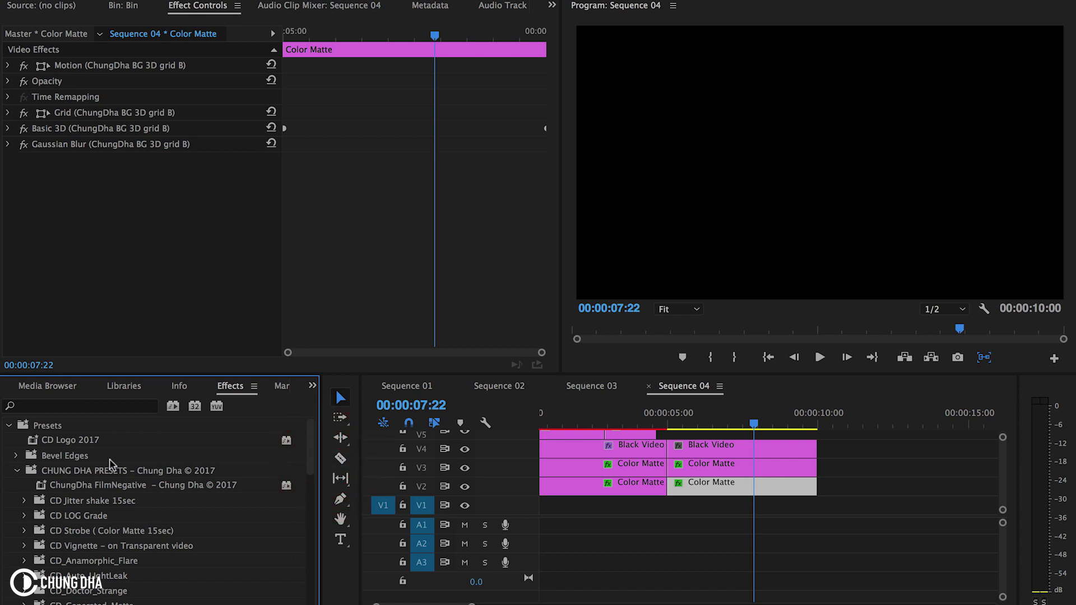
click(23, 545)
scroll(25, 546, down, 3)
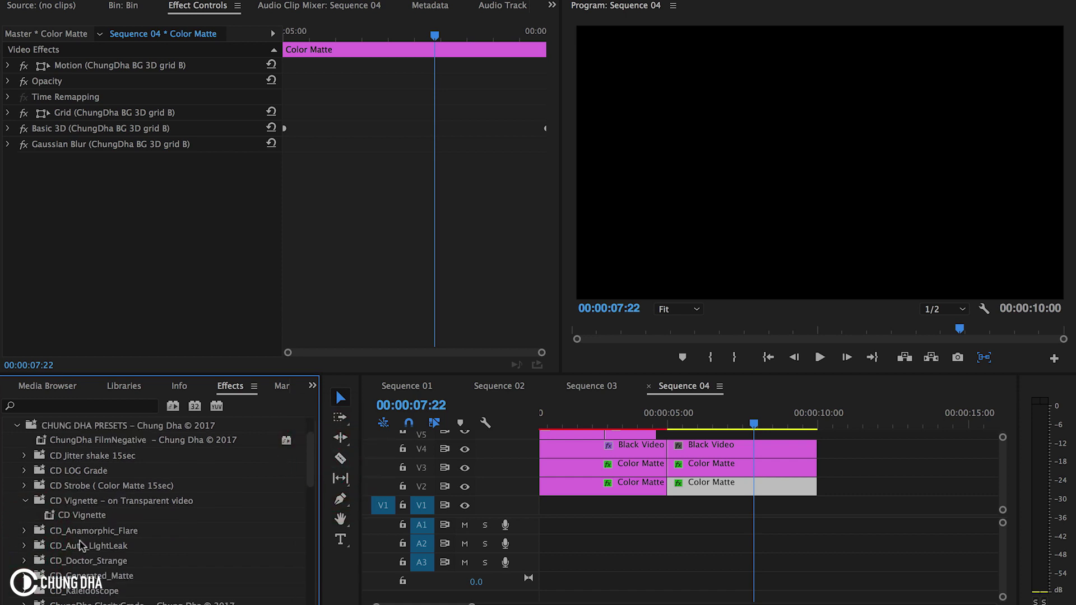
drag(67, 514, 692, 445)
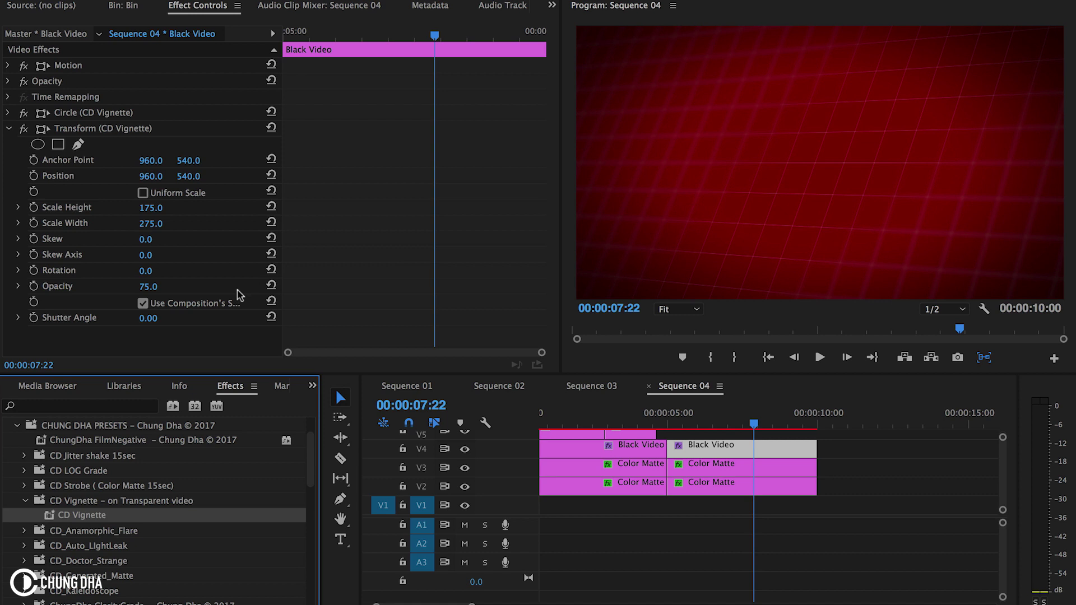
Set the vignette's Transform Opacity to 35 and preview at 00:00:07:04.
click(147, 287)
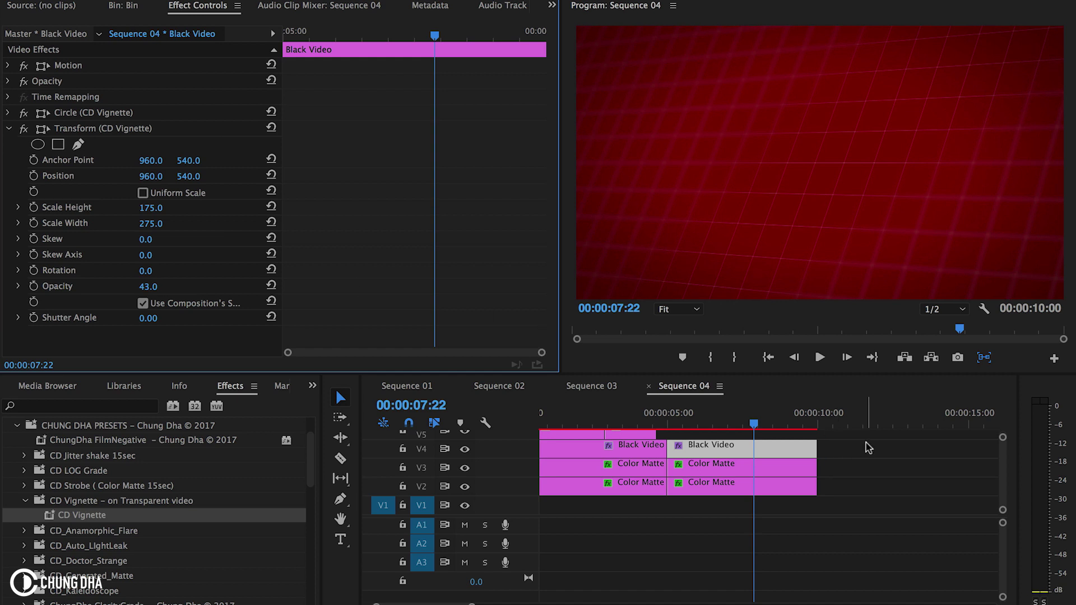
drag(140, 286, 146, 288)
drag(681, 417, 732, 417)
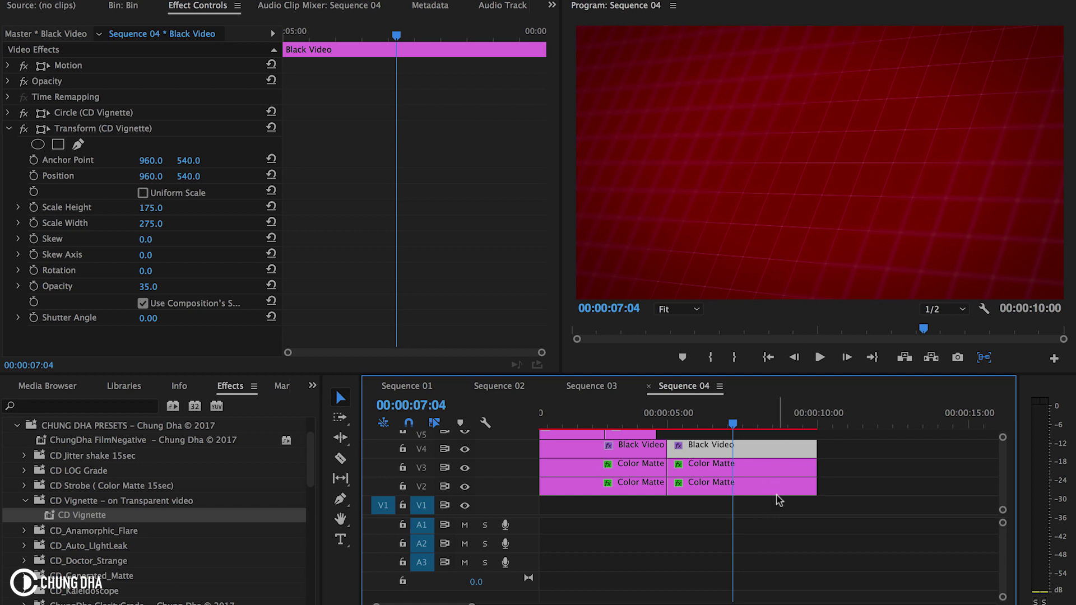
Recolour the V3 Color Matte from red to a dark, desaturated green and preview the grid.
double_click(760, 466)
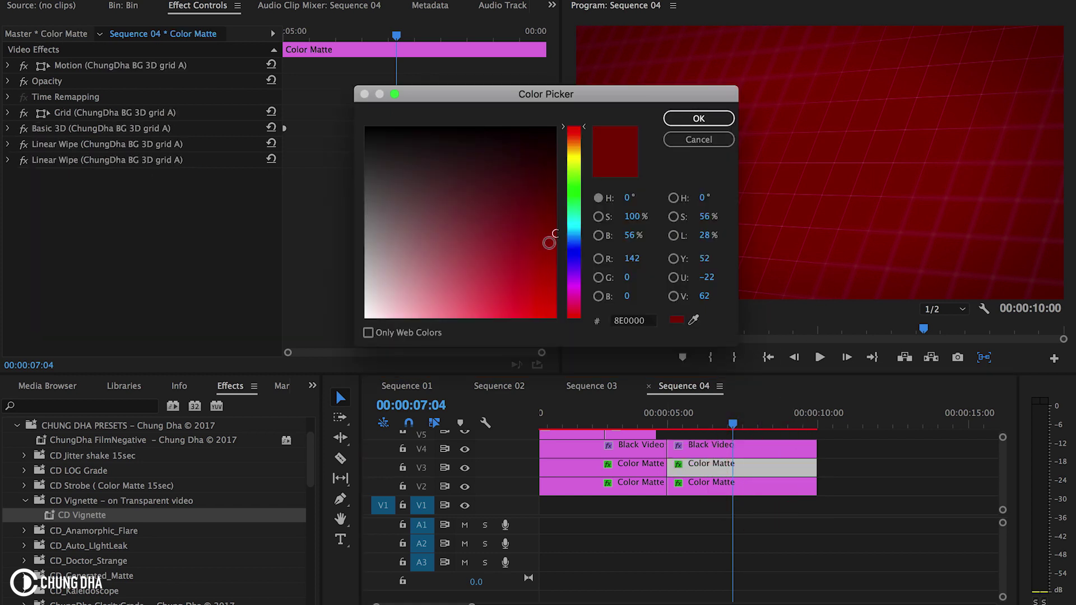
drag(576, 221, 574, 196)
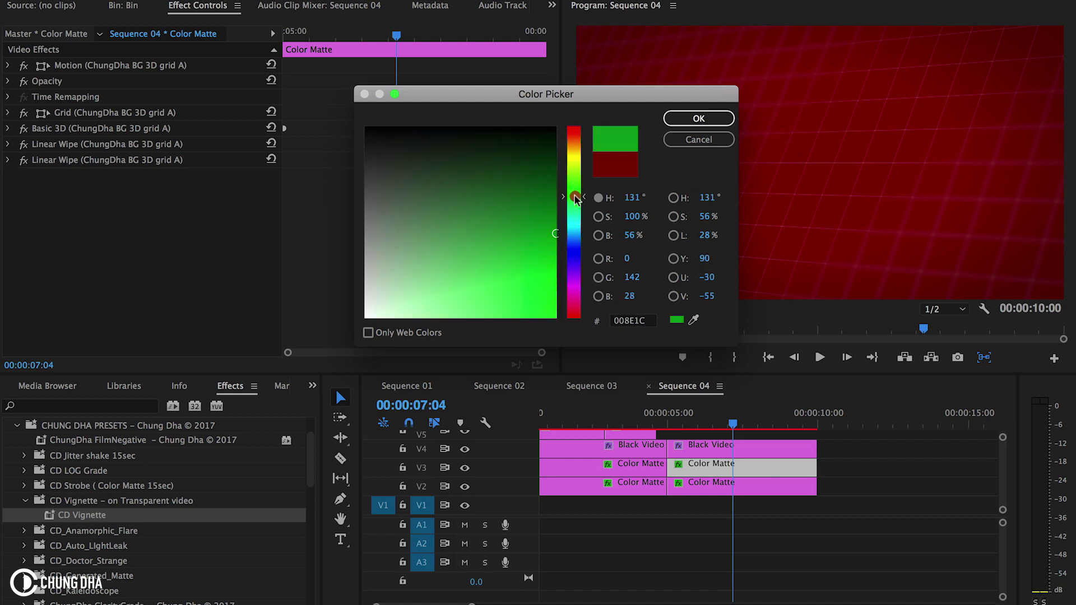
click(392, 175)
mouse_move(393, 174)
mouse_down()
mouse_move(403, 183)
mouse_move(392, 173)
mouse_up()
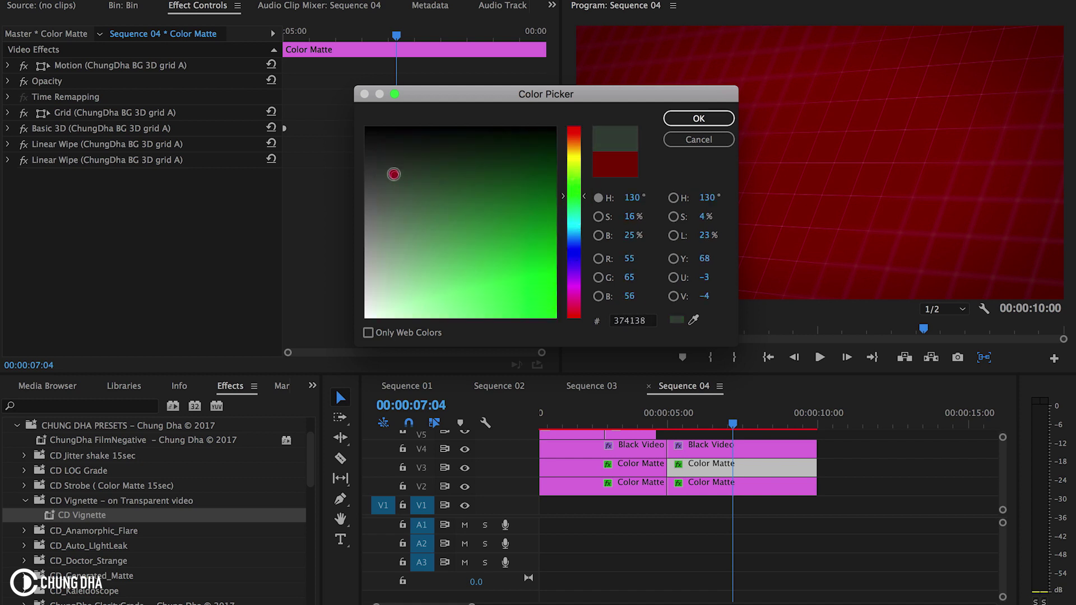
click(684, 119)
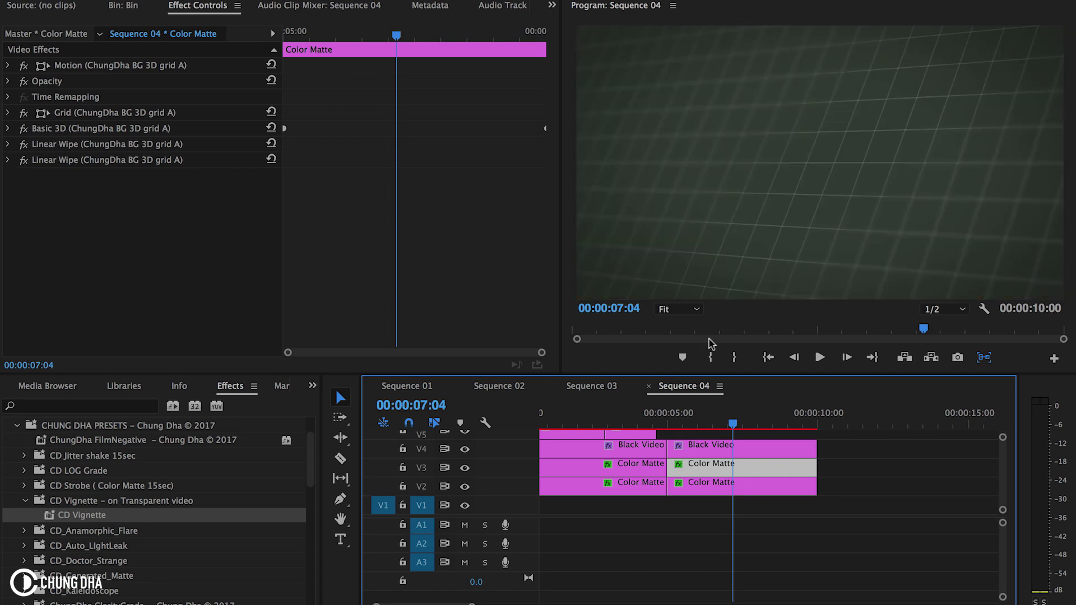
drag(730, 420, 757, 420)
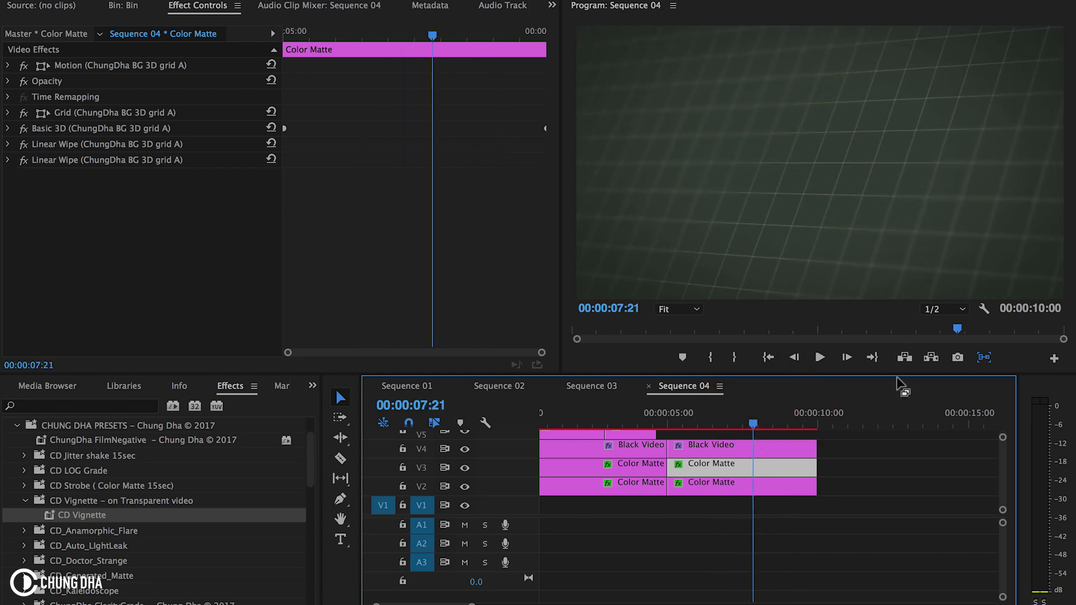
key(shift+Left)
key(shift+Left)
key(shift+Left)
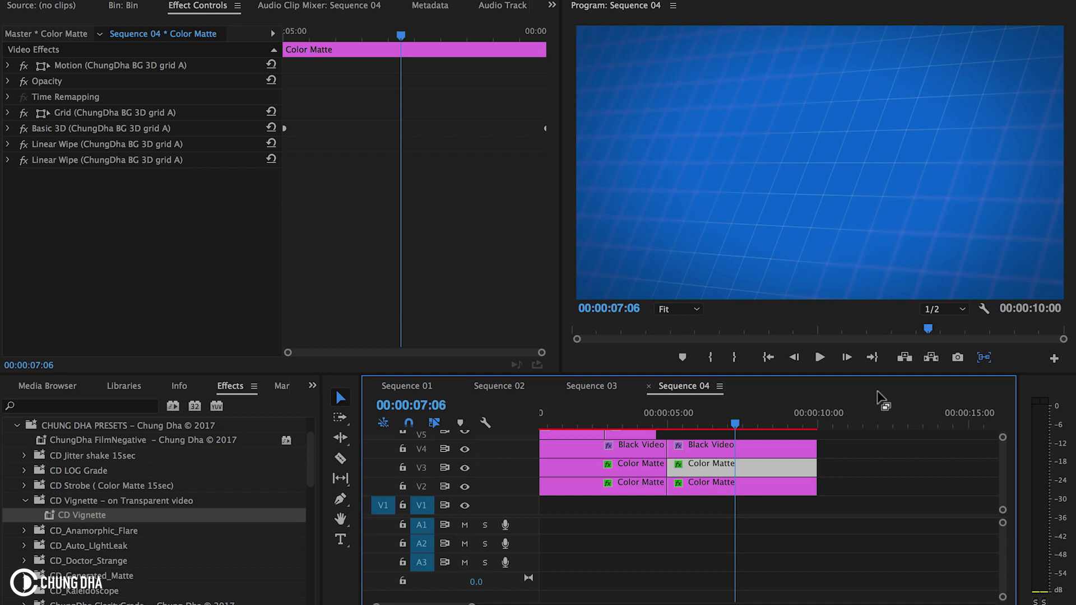